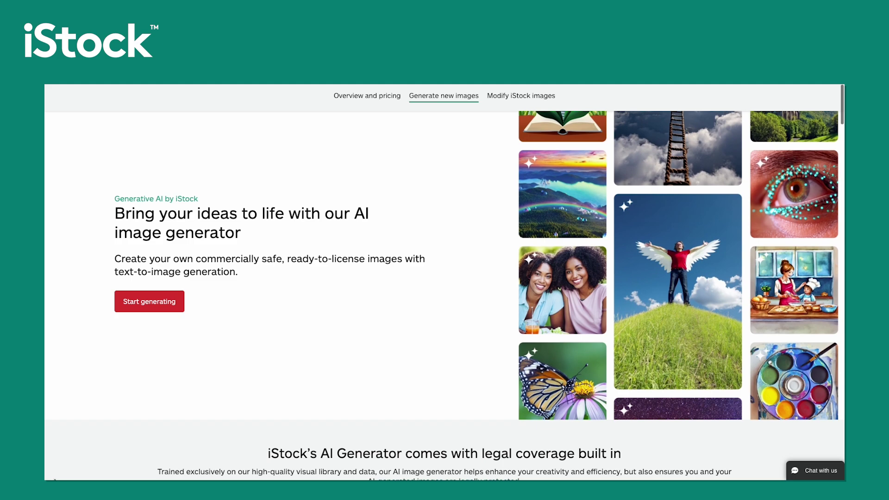
- Scroll down through the iStock AI Generator landing page
scroll(444, 296, "down", 1)
scroll(445, 296, "down", 2)
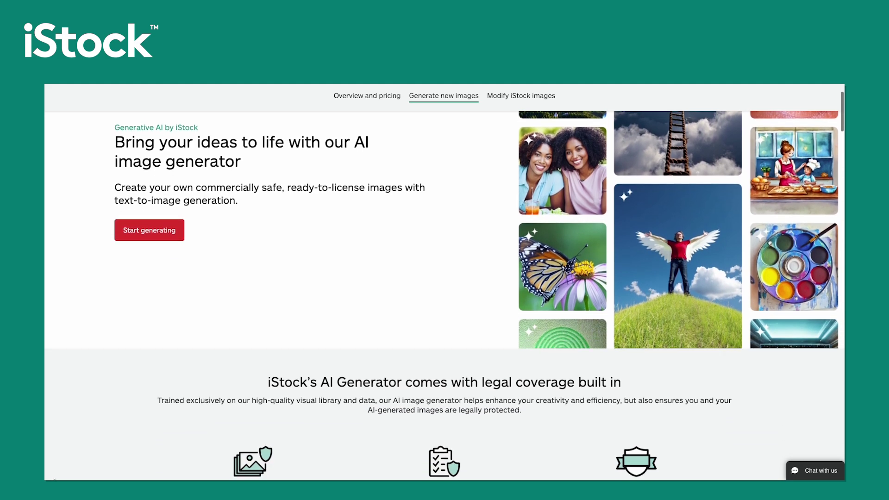
scroll(445, 296, "down", 2)
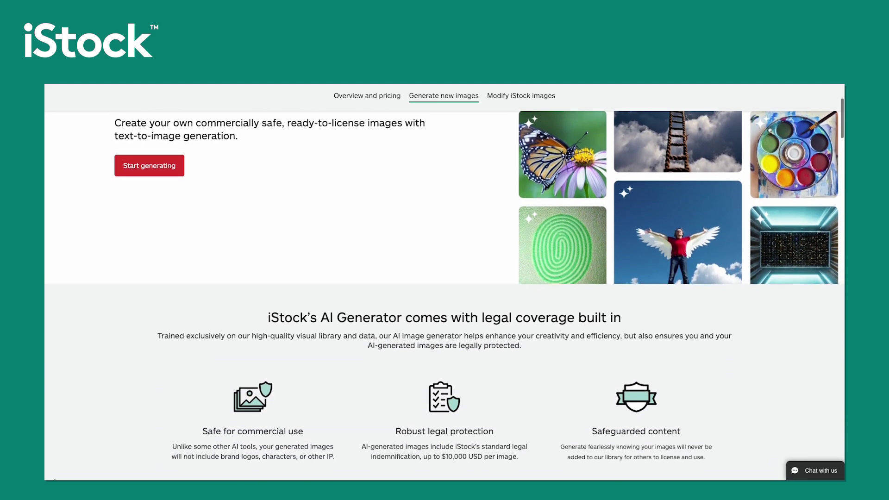
scroll(445, 296, "down", 2)
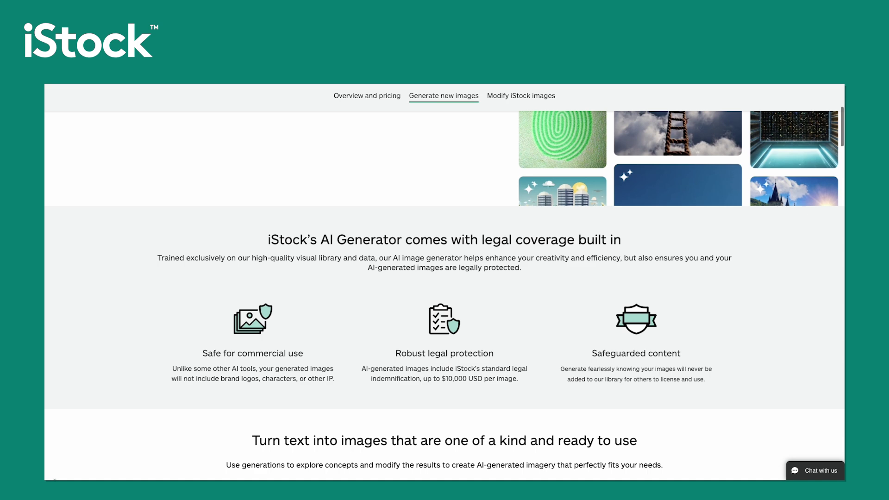
scroll(444, 296, "down", 2)
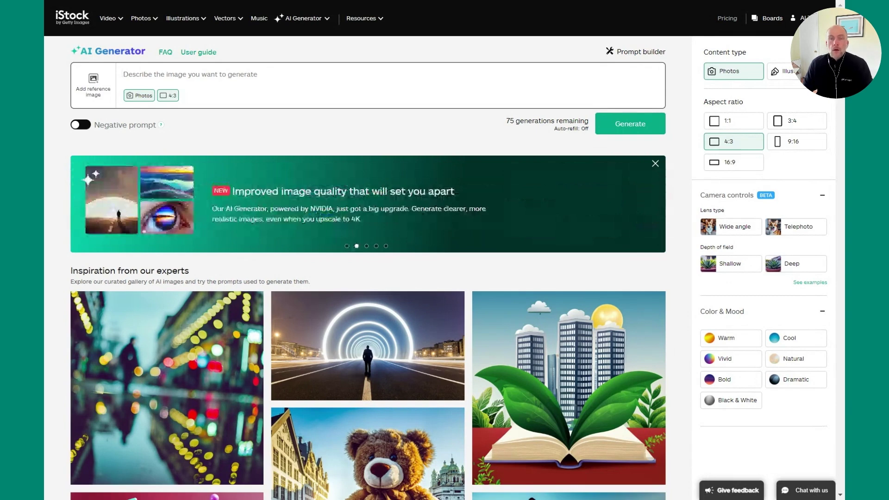
- Enter the prompt 'a woman who is standing on a busy New York city street' and generate
left_click(123, 74)
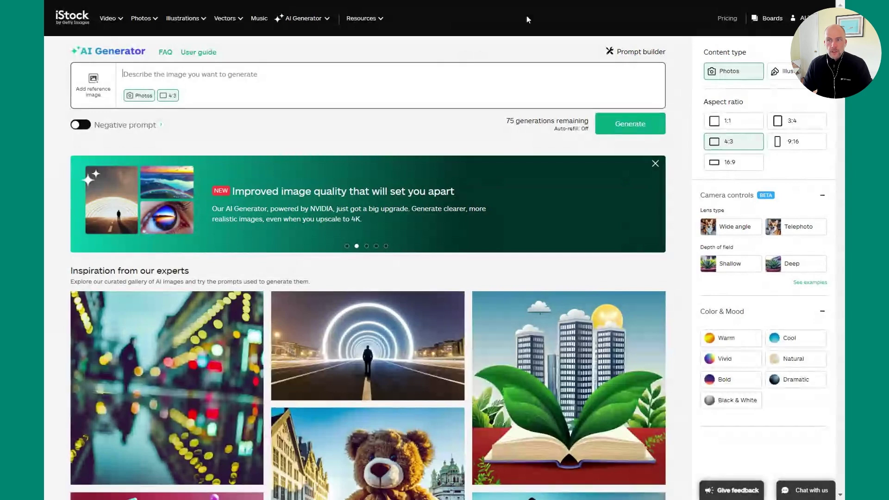
left_click(629, 52)
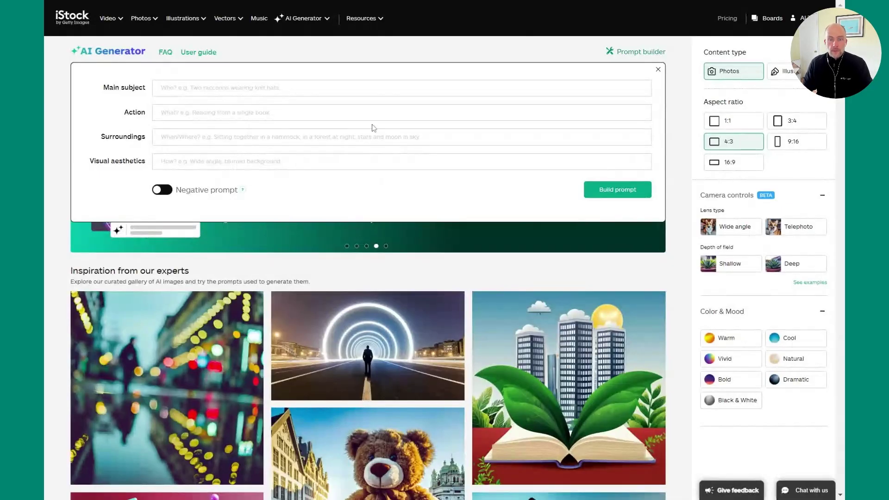
left_click(659, 71)
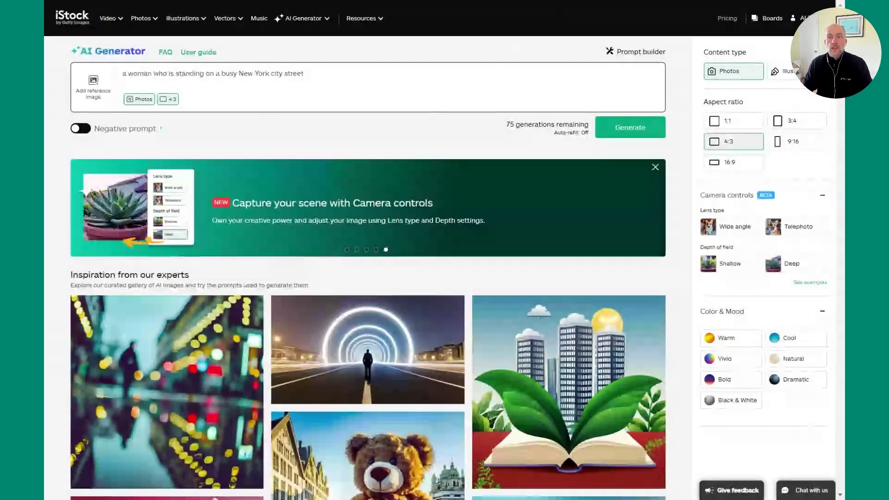
left_click(641, 133)
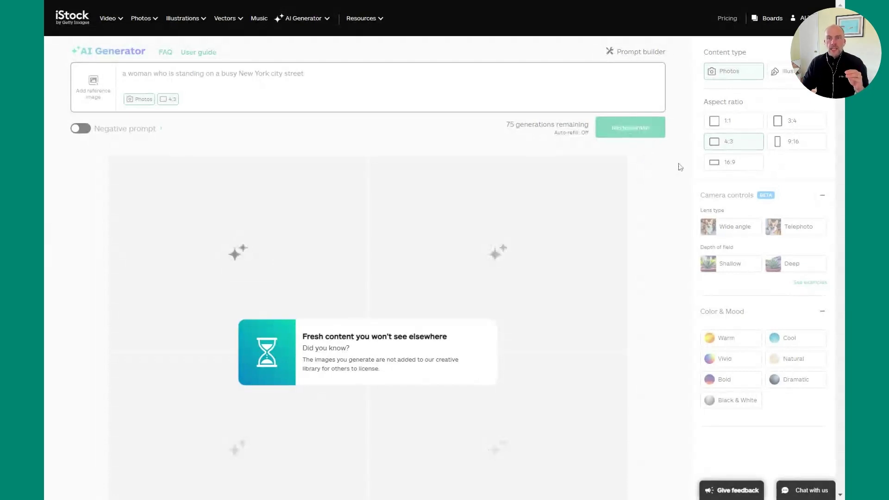
- Scroll through the four generated portraits of women on New York streets
scroll(676, 165, "down", 1)
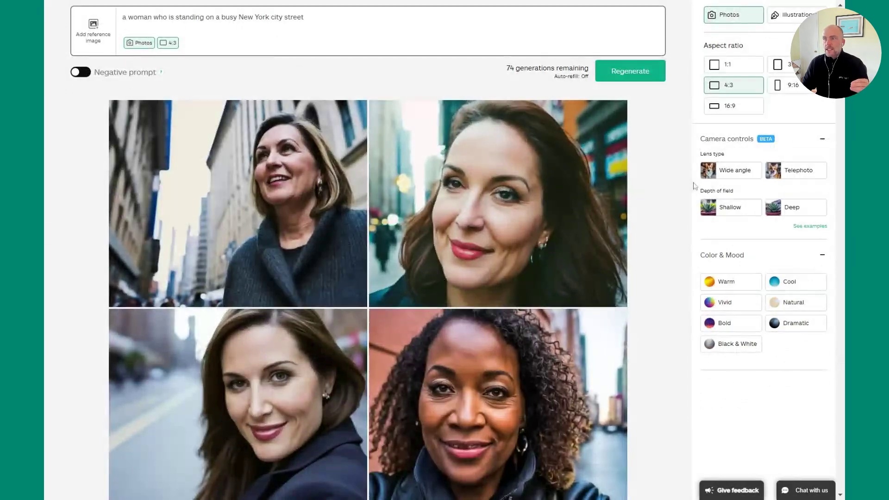
scroll(449, 250, "down", 1)
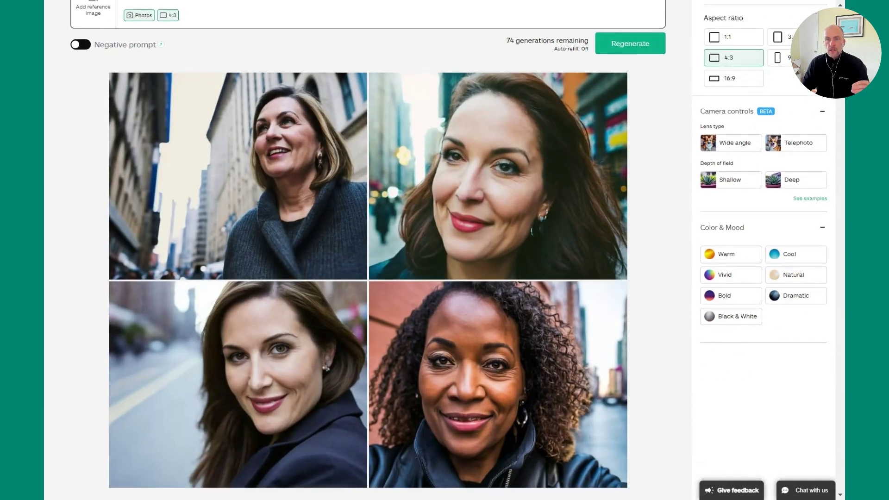
scroll(448, 250, "down", 1)
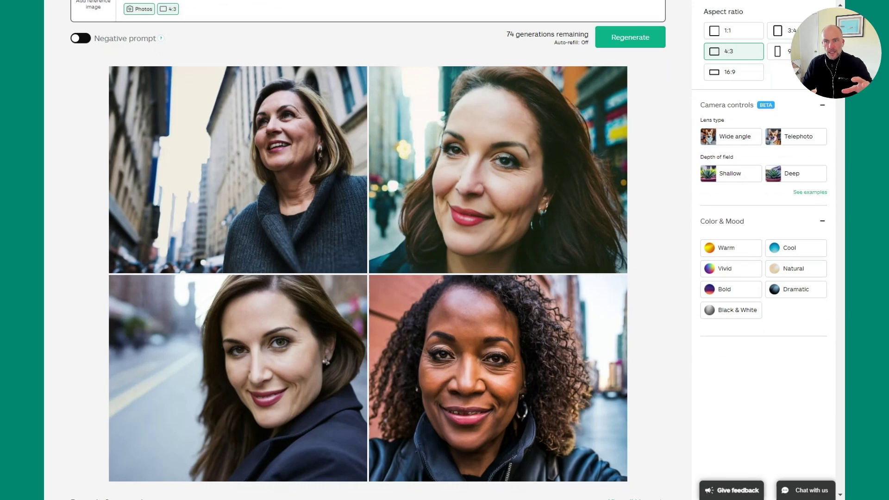
scroll(449, 249, "up", 2)
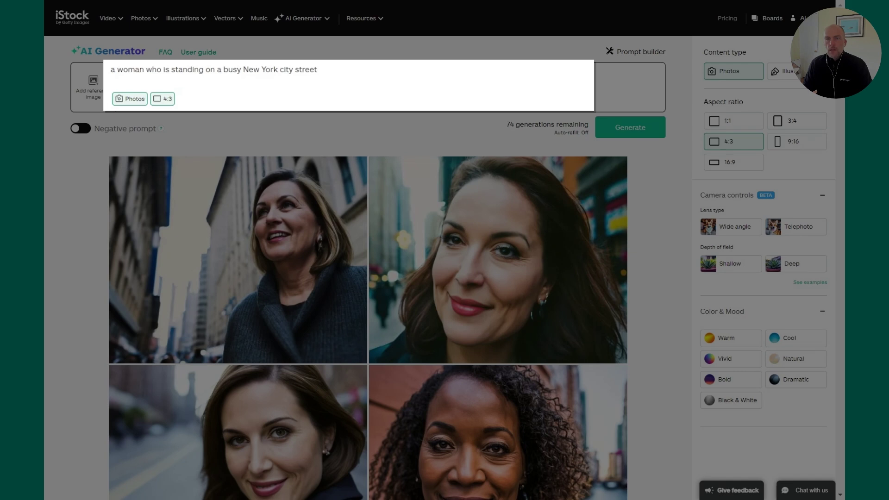
- Paste a prompt describing a pink-haired woman in a purple scarf, then generate and review
type("a pink haired woman who is standing on a busy New York city street wears a purple scarf.")
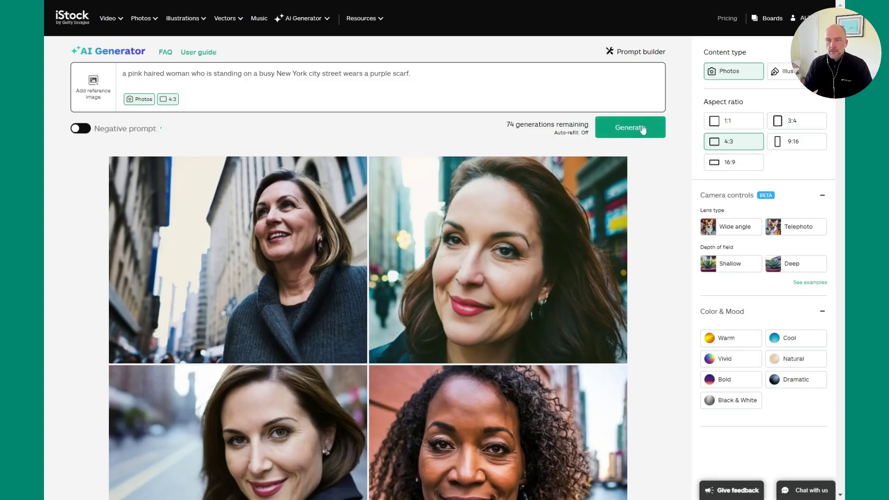
left_click(643, 129)
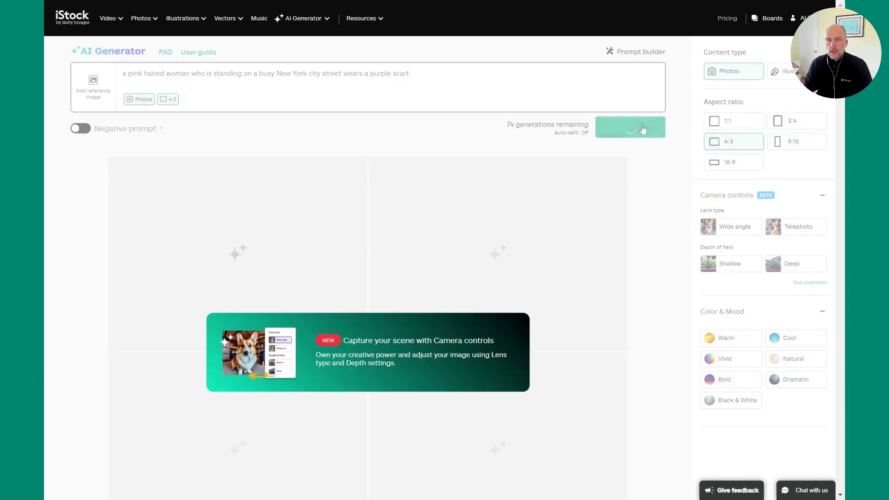
scroll(662, 162, "down", 1)
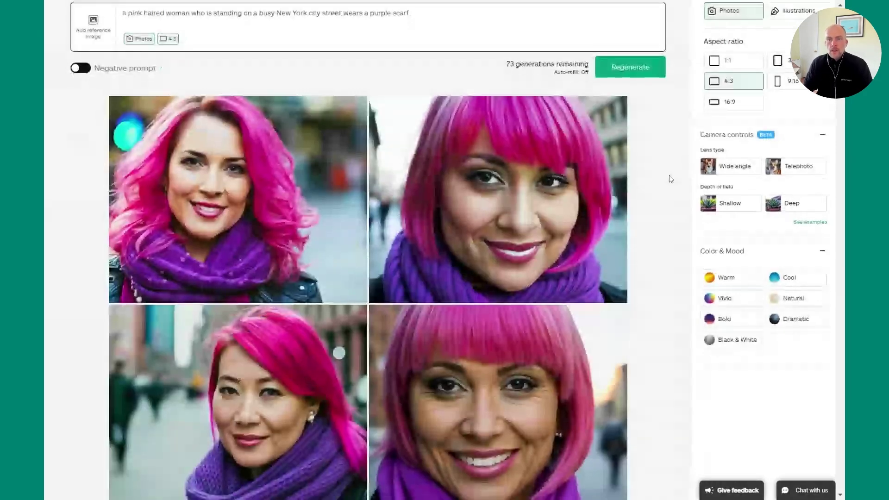
scroll(670, 178, "down", 1)
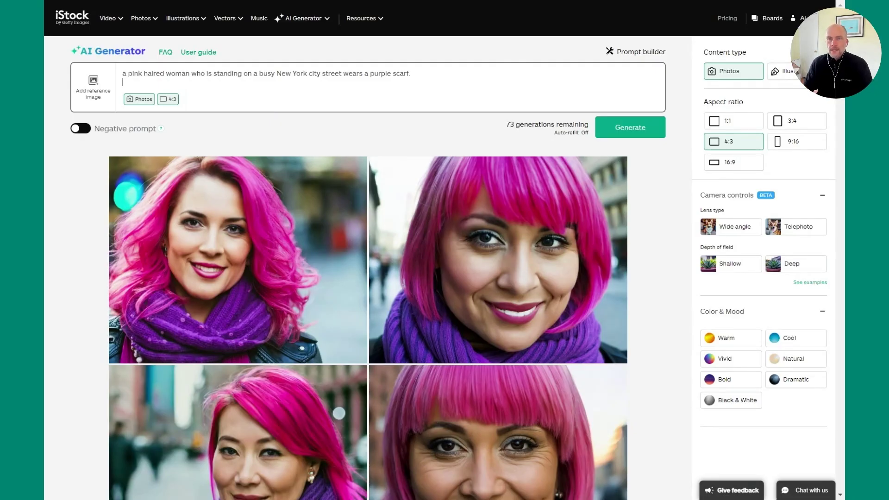
- Replace the prompt with the rainy-night street description with shops and passers-by, and generate
key("ctrl+a")
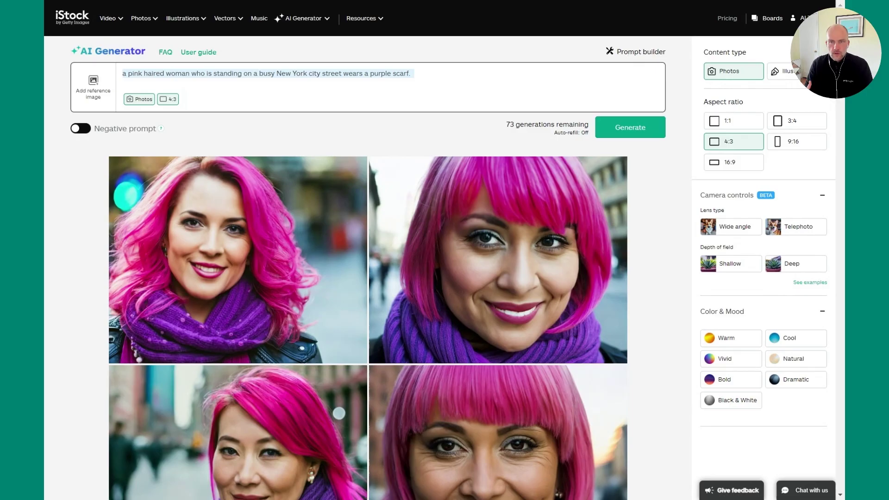
type("a pink haired woman who is standing on a busy New York city street at night wears a purple scarf. Small shops can been seen behind her. It has recently rained and the streets are wet, puddles of water are on the ground reflecting the surroundings. It is evening and there are lights glaring, and out of focus people walking in the background.")
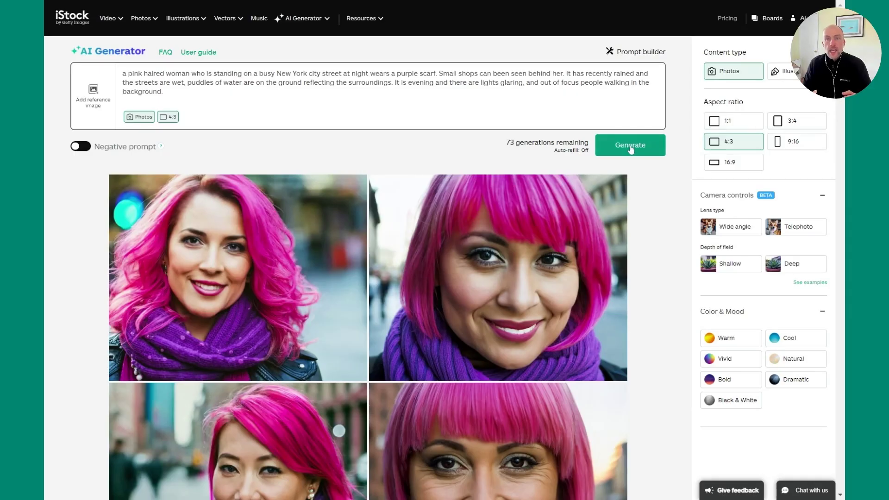
left_click(632, 152)
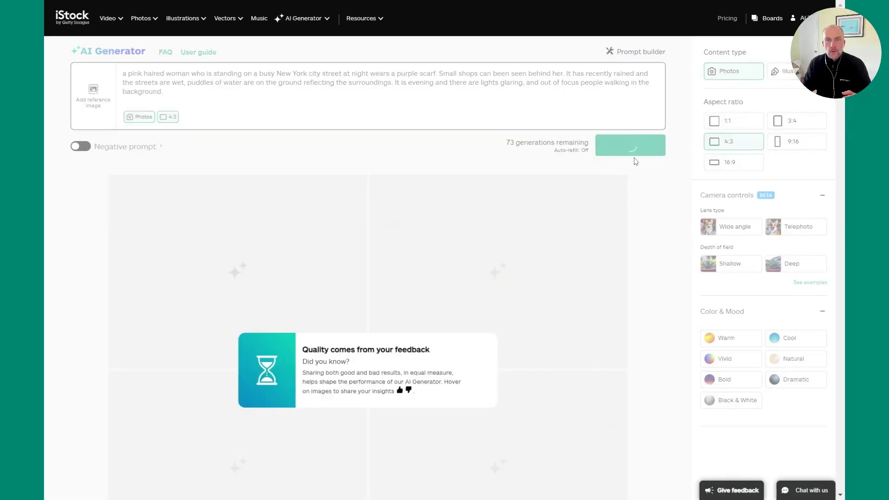
scroll(674, 197, "down", 1)
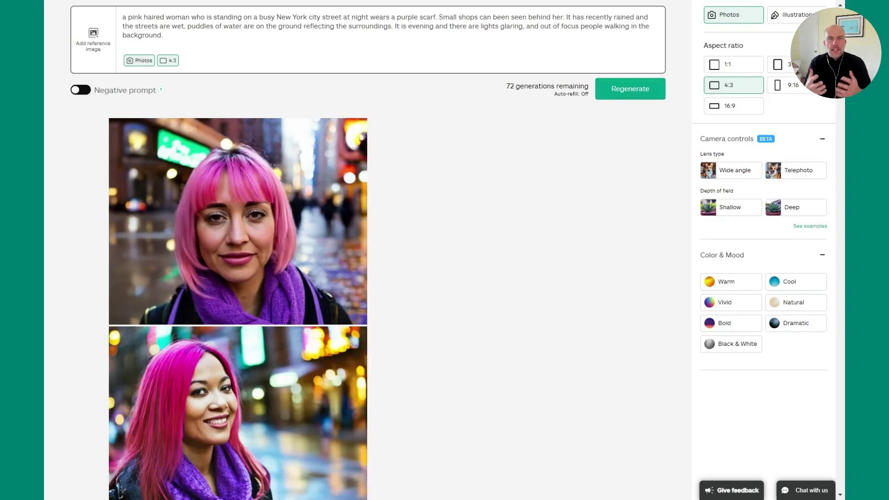
scroll(683, 199, "down", 1)
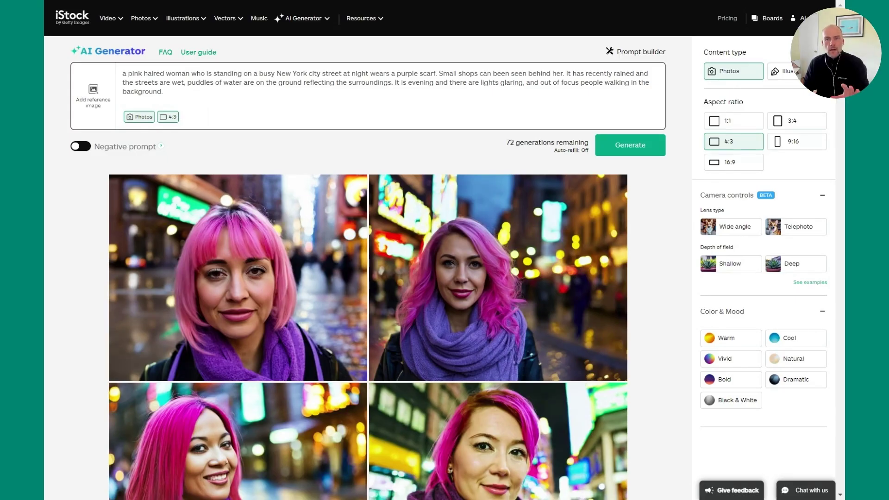
- Paste the jean-jacket, toothy-smile prompt, exclude 'leather jacket' as a negative prompt, and generate
key("ctrl+a")
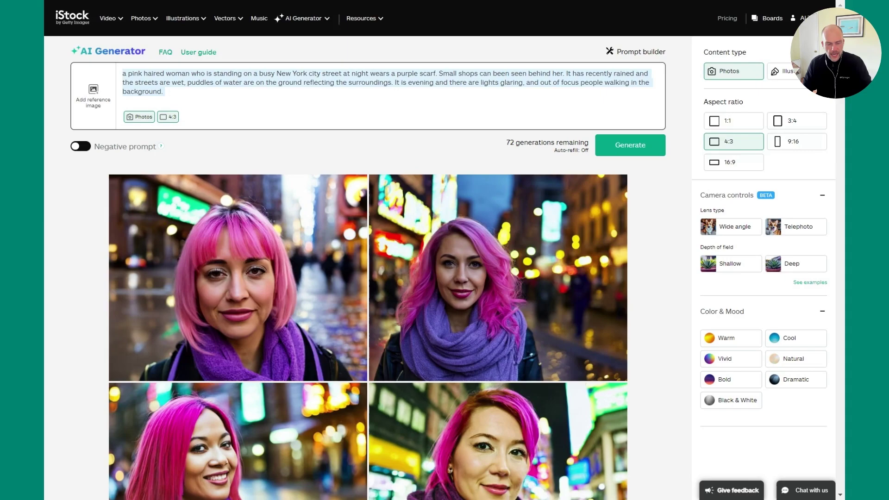
type("a pink haired woman who is standing on a busy New York city street at night wears a purple scarf. Small shops can been seen behind her. The woman is dressed in a jean jacket. It has recently rained and the streets are wet, puddles of water are on the ground reflecting the surroundings. Her expression is pleasant with a toothy smile, and it looks like she is glad that a friend is on the way to meetup.")
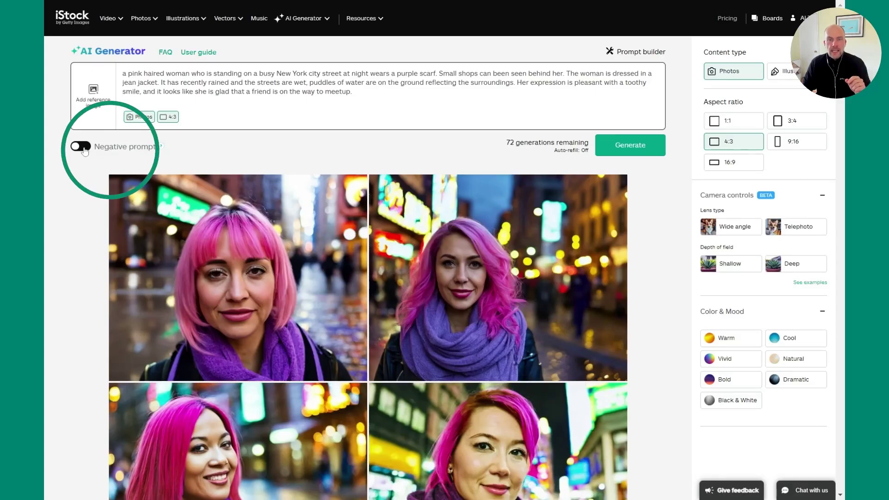
left_click(172, 147)
left_click(177, 148)
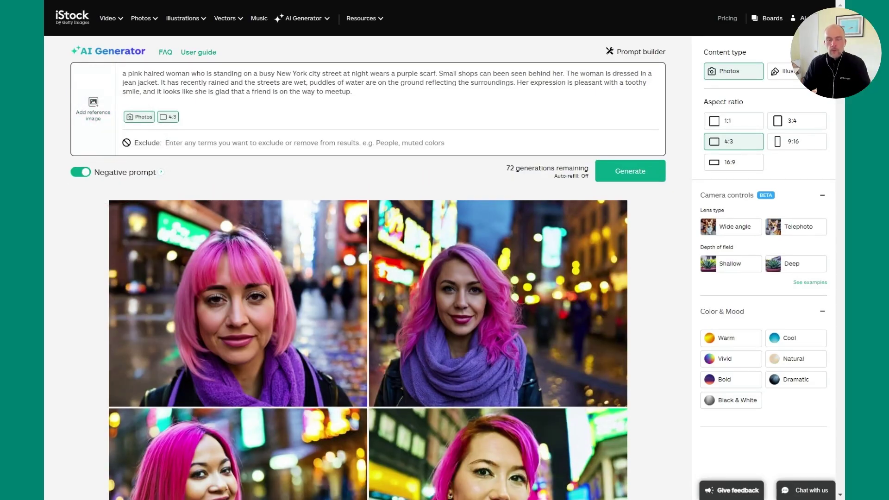
type("leather ")
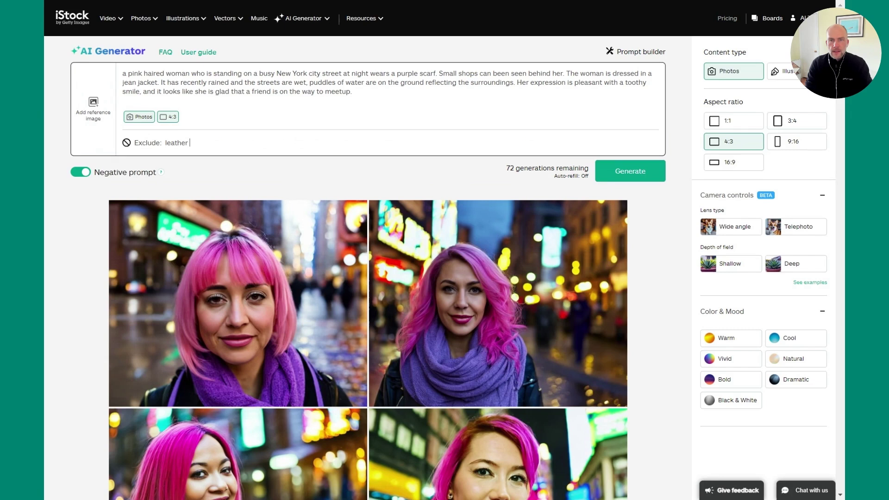
type("jacket")
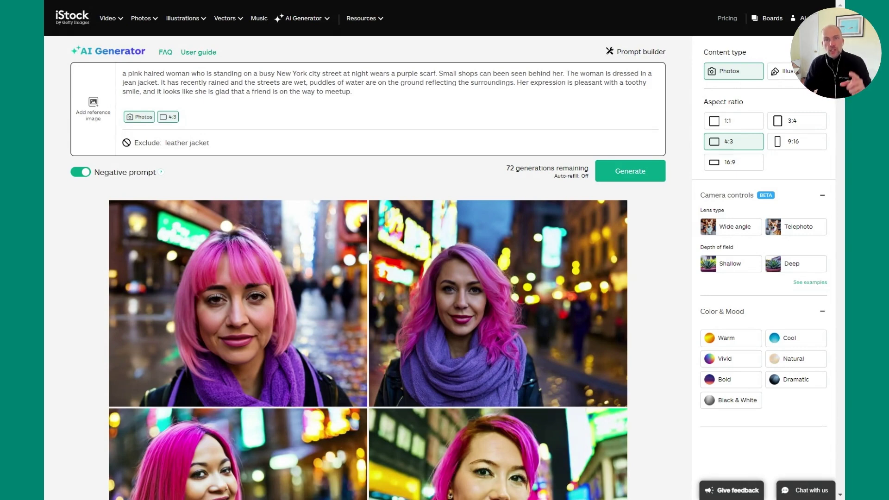
left_click(627, 173)
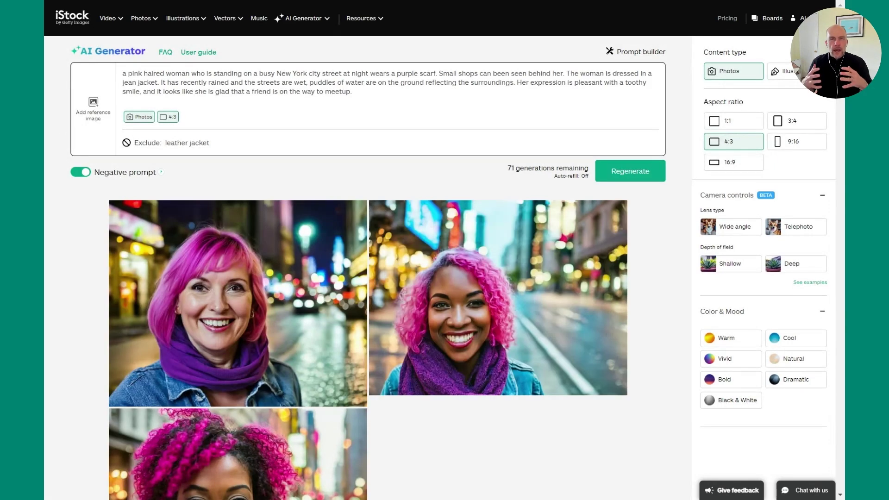
scroll(651, 246, "down", 3)
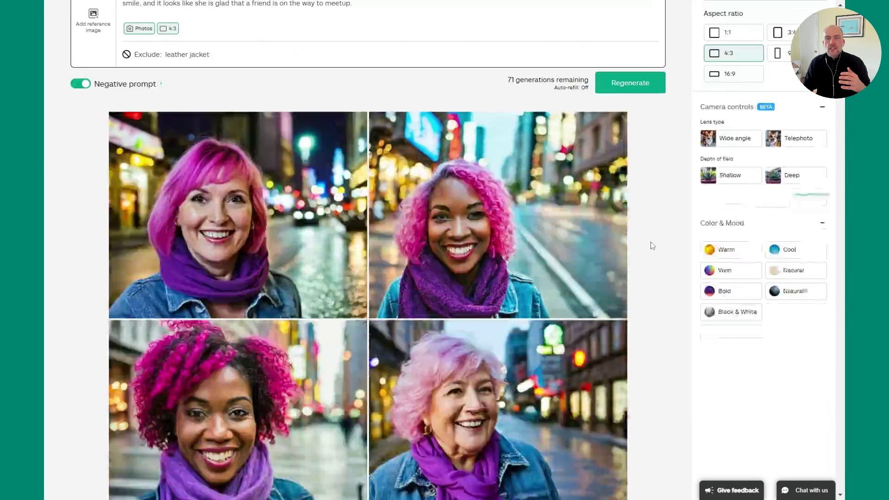
scroll(652, 246, "down", 1)
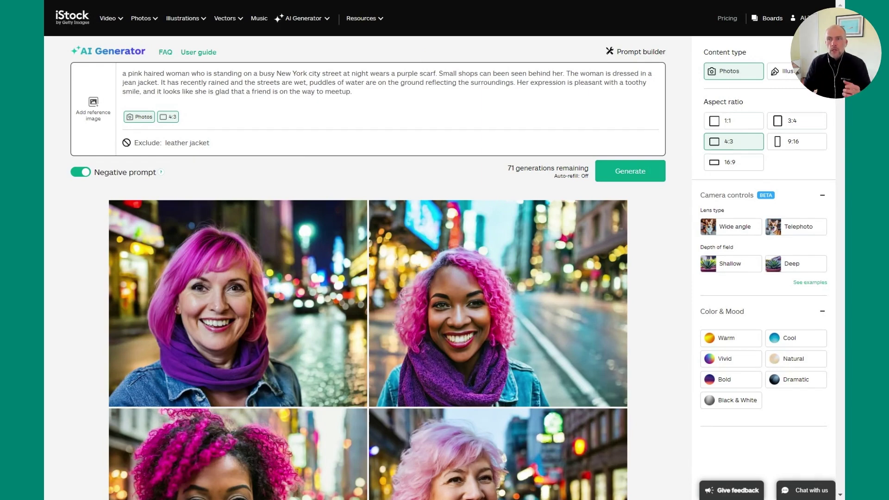
scroll(769, 189, "down", 1)
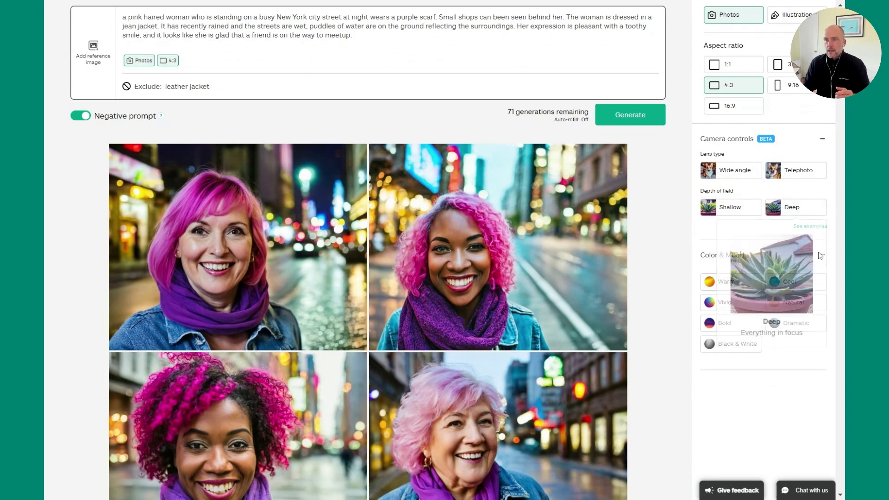
scroll(731, 415, "down", 1)
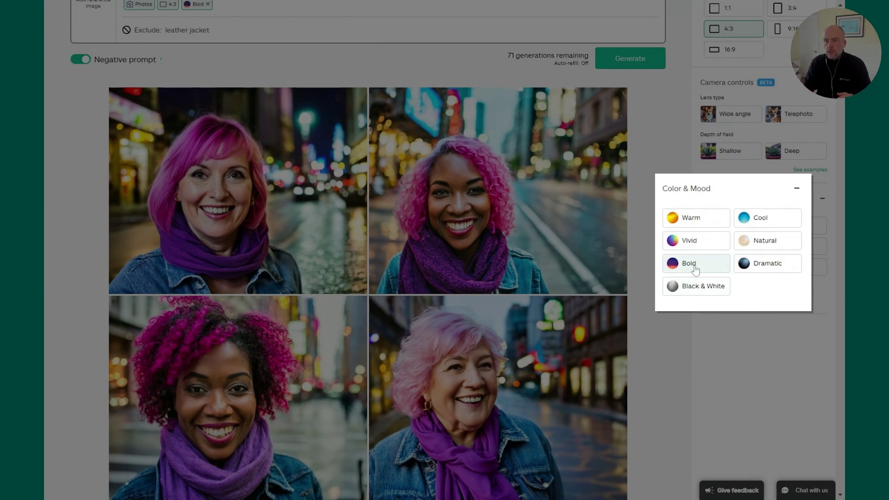
- Scroll back up the page toward the prompt and style options
scroll(646, 234, "up", 3)
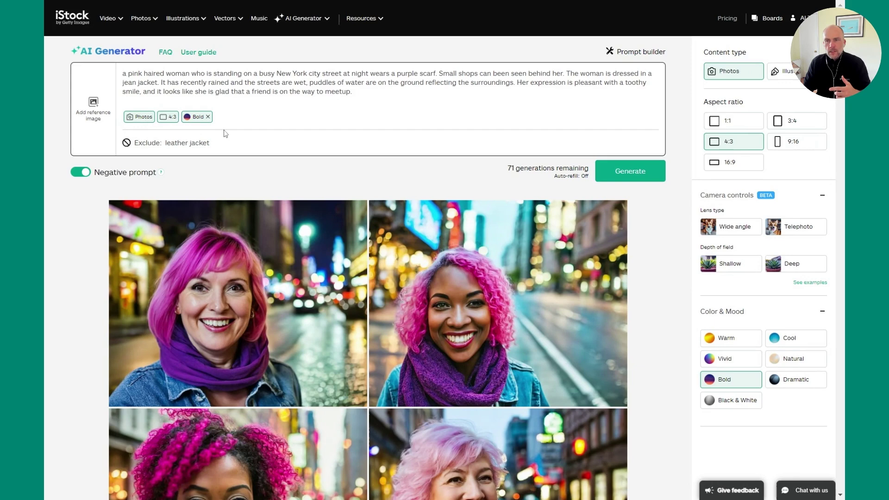
- Generate the Bold-styled images and scroll down to review them
left_click(635, 175)
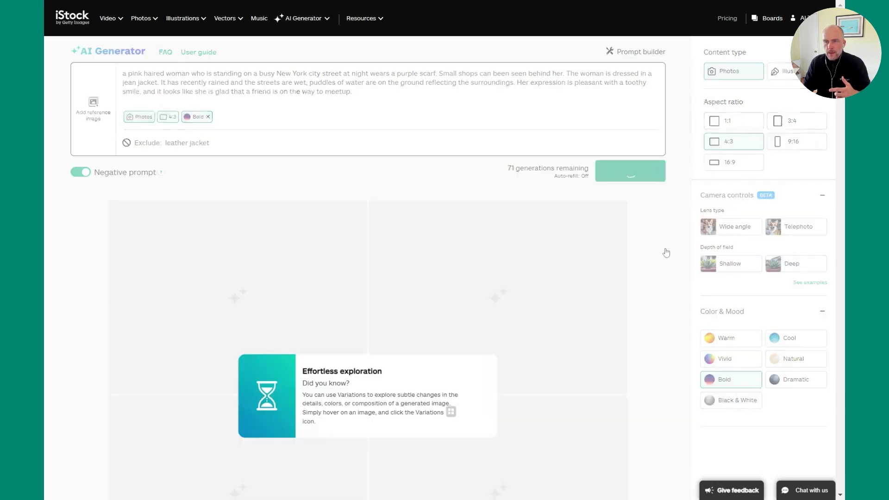
scroll(666, 252, "down", 1)
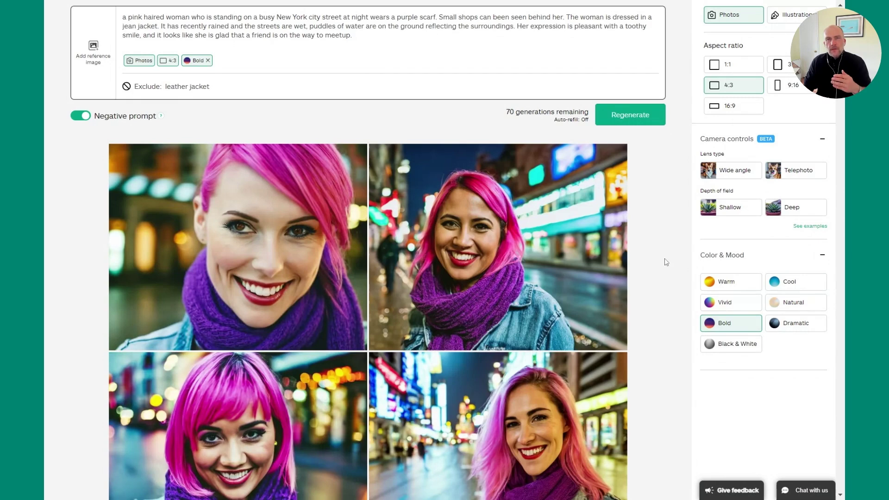
scroll(666, 262, "down", 1)
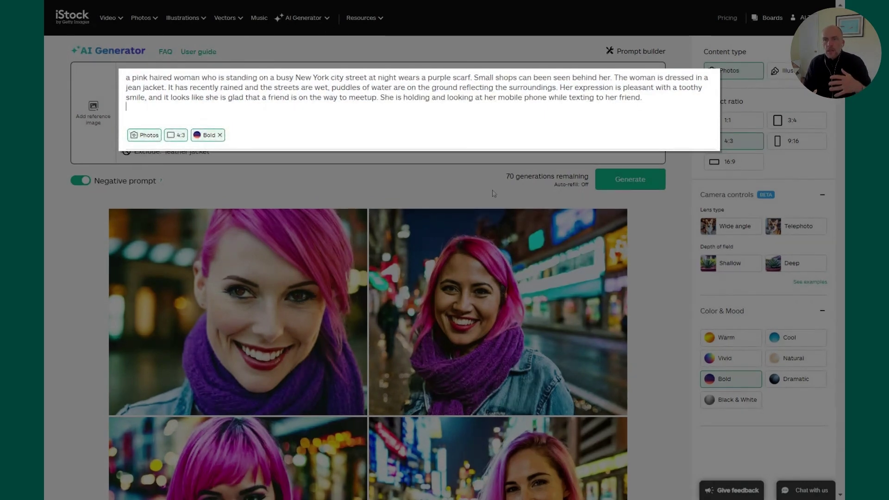
- Generate from the extended texting prompt and review the four smiling-at-phone portraits
scroll(493, 193, "down", 1)
scroll(493, 193, "up", 1)
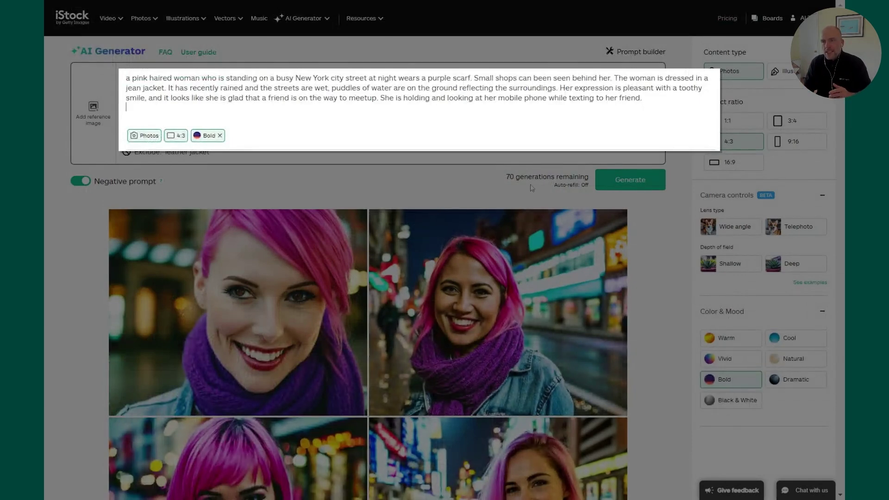
left_click(644, 187)
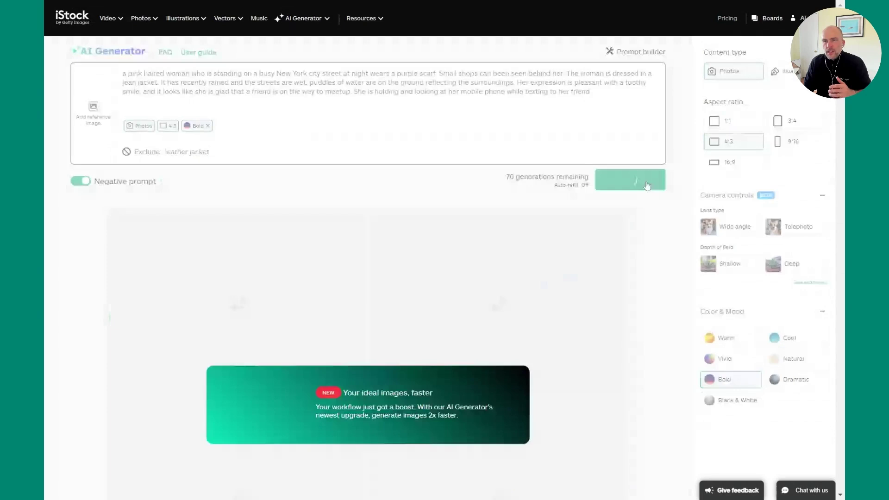
scroll(580, 190, "down", 3)
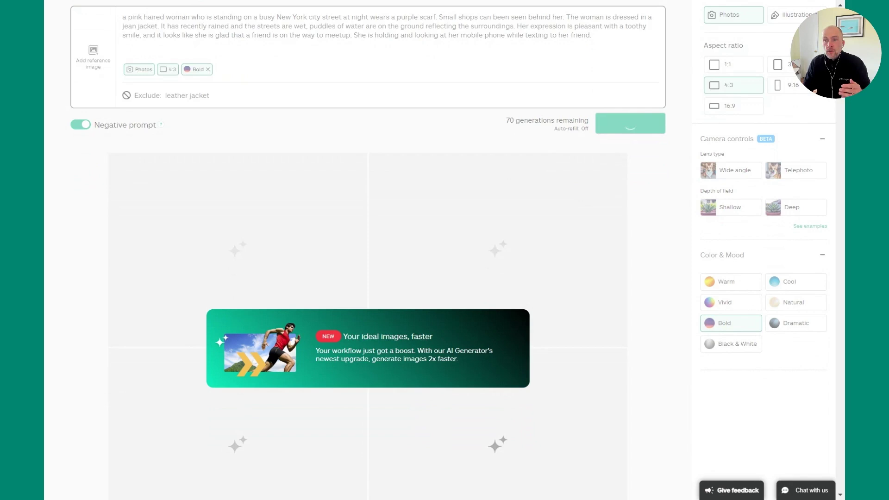
scroll(582, 194, "down", 1)
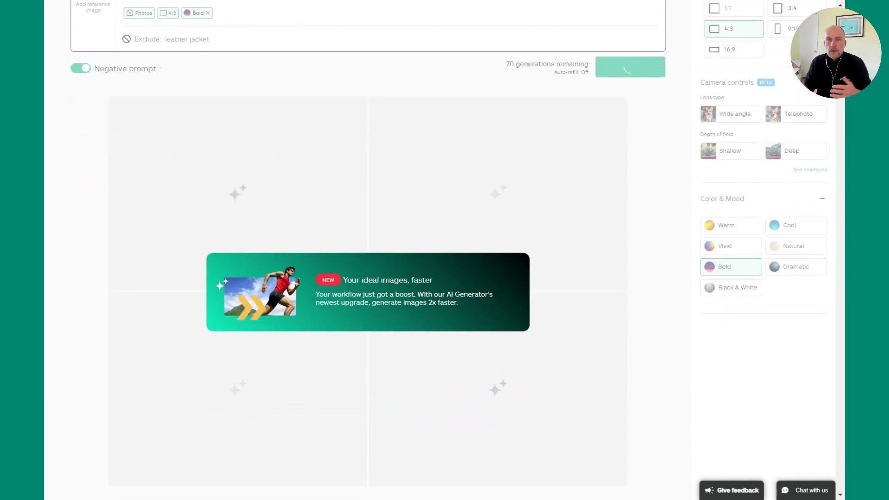
scroll(673, 200, "down", 1)
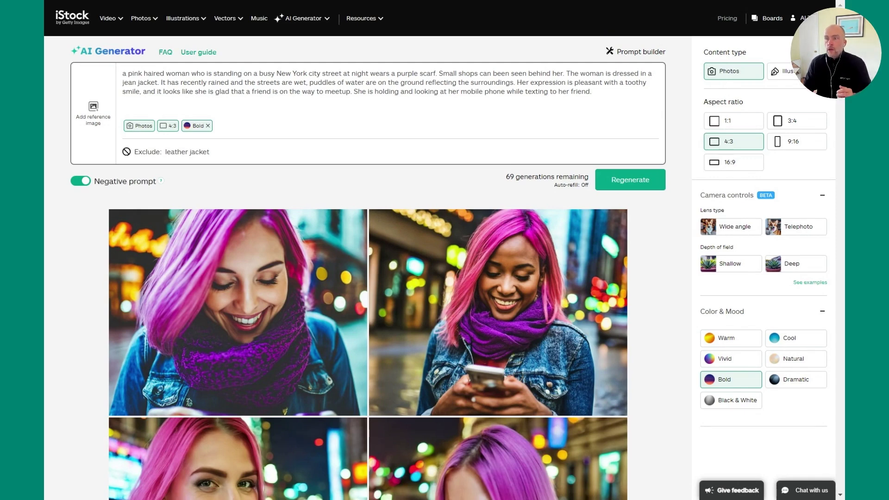
scroll(657, 164, "down", 2)
scroll(657, 164, "up", 1)
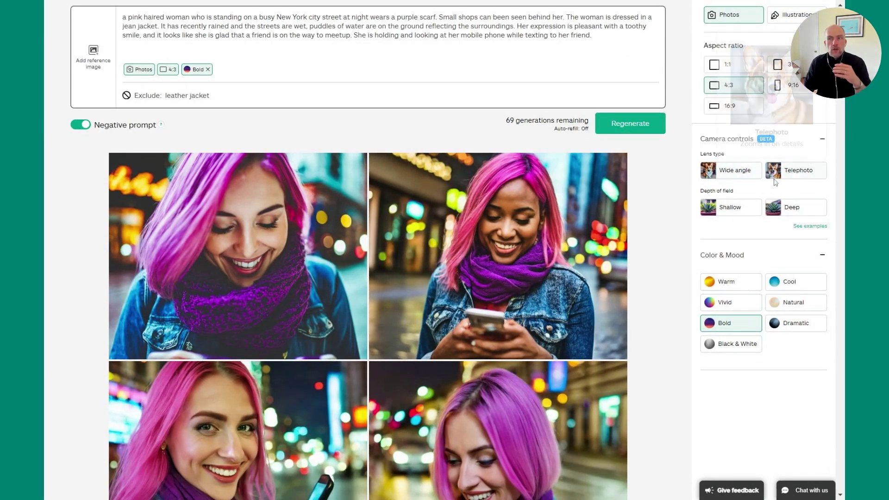
- Add the Wide angle lens type and regenerate the texting street shots
left_click(734, 170)
scroll(659, 226, "up", 1)
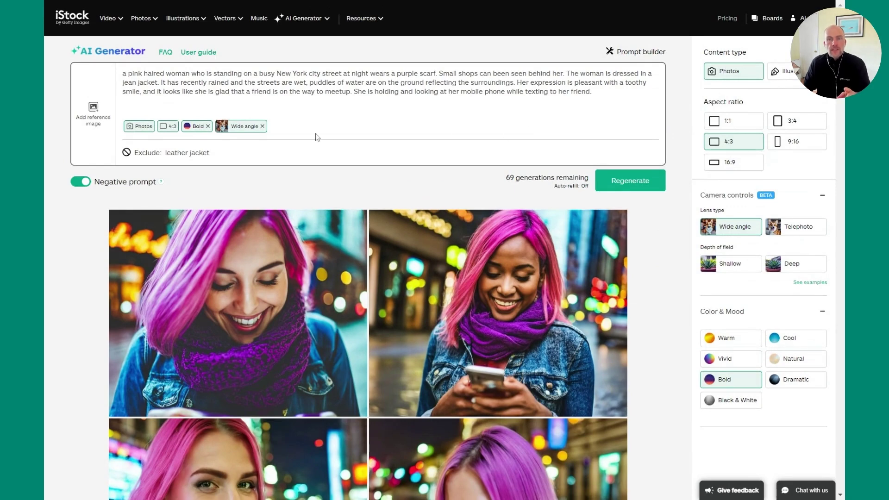
left_click(630, 181)
scroll(665, 213, "down", 3)
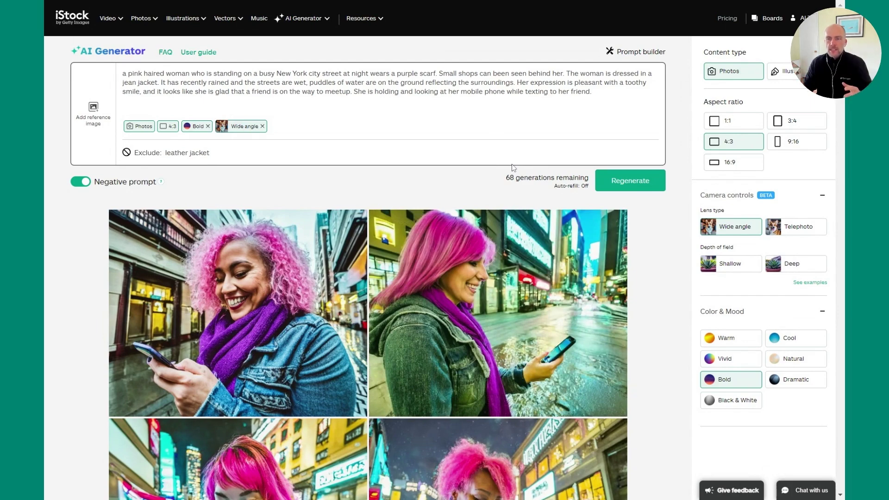
- Open the Modify menu (Refine, Extend, Remove background) on the bottom-right pink-haired woman image
scroll(504, 162, "down", 4)
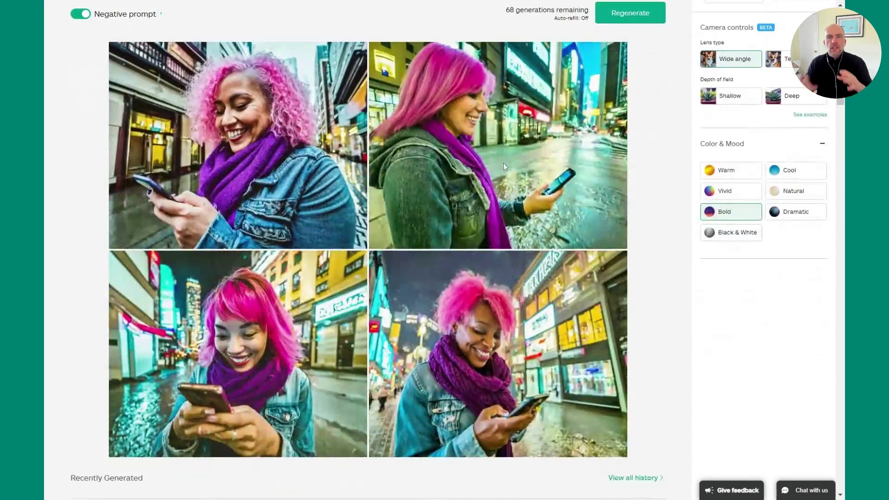
scroll(503, 164, "up", 4)
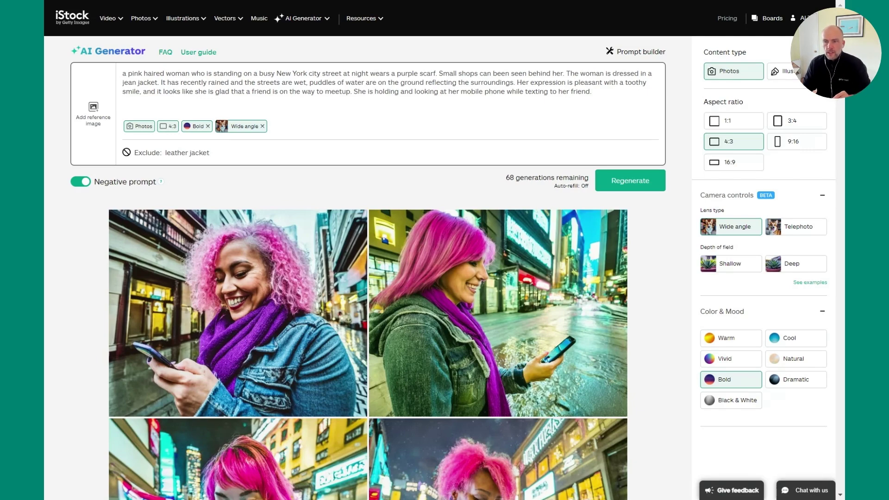
scroll(472, 355, "down", 5)
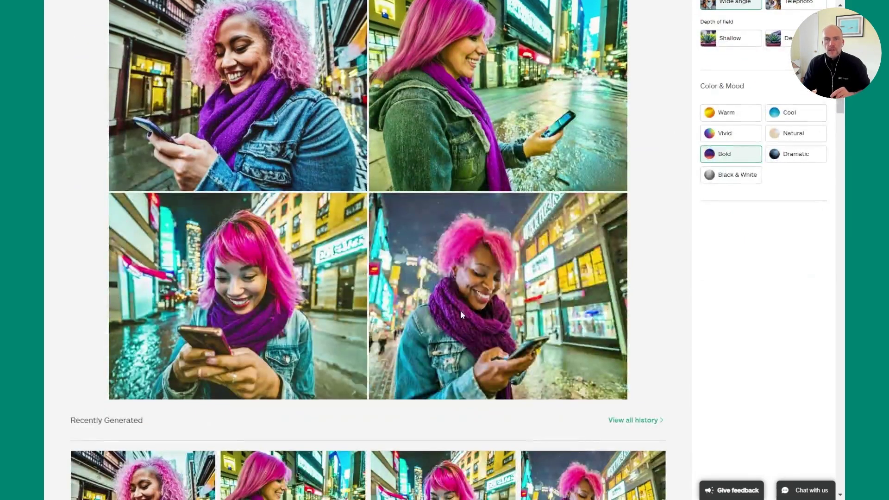
left_click(473, 383)
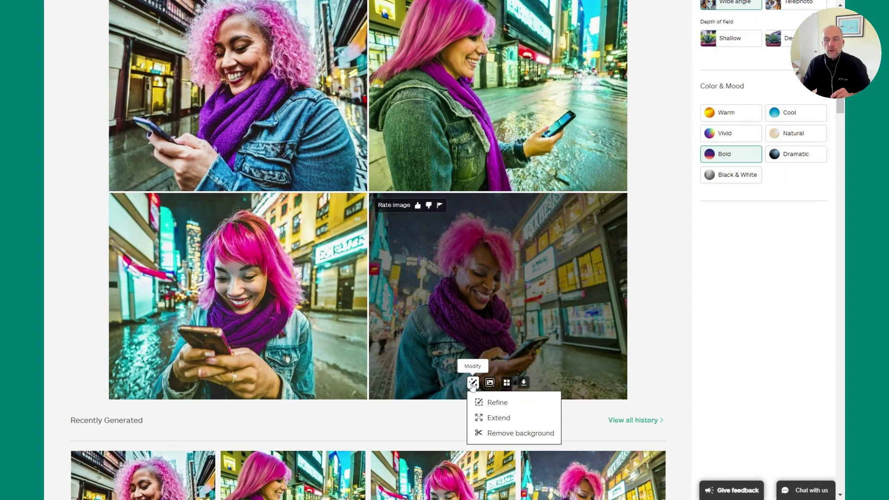
mouse_move(492, 410)
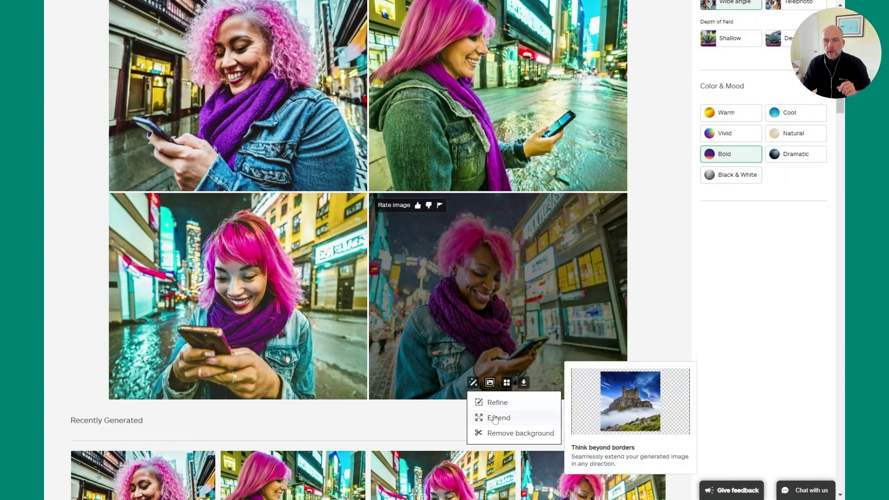
- Extend the shot to a 1:1 square with the photo at the bottom, adding sky, and generate variants
left_click(495, 419)
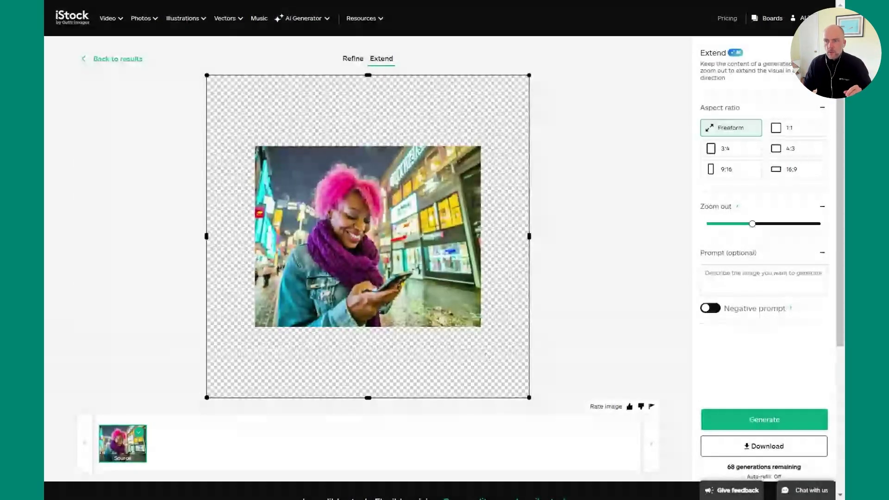
left_click(786, 134)
left_click_drag(380, 243, 380, 303)
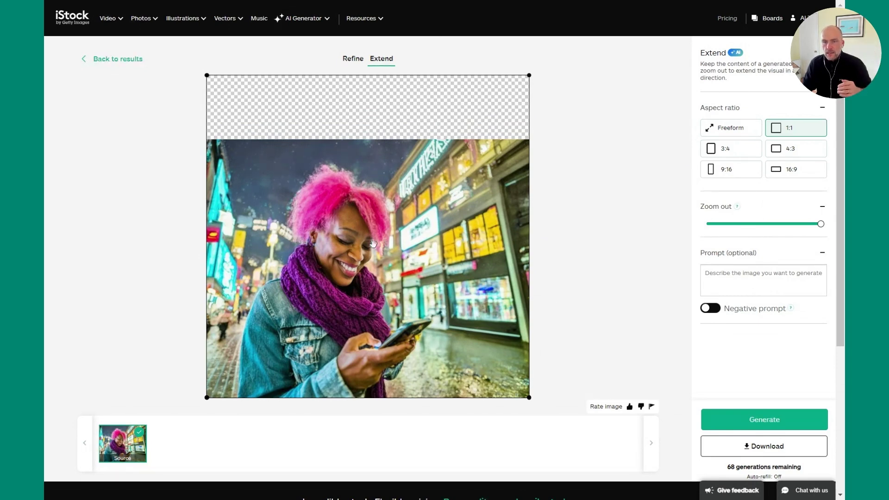
scroll(373, 244, "down", 2)
scroll(662, 379, "up", 2)
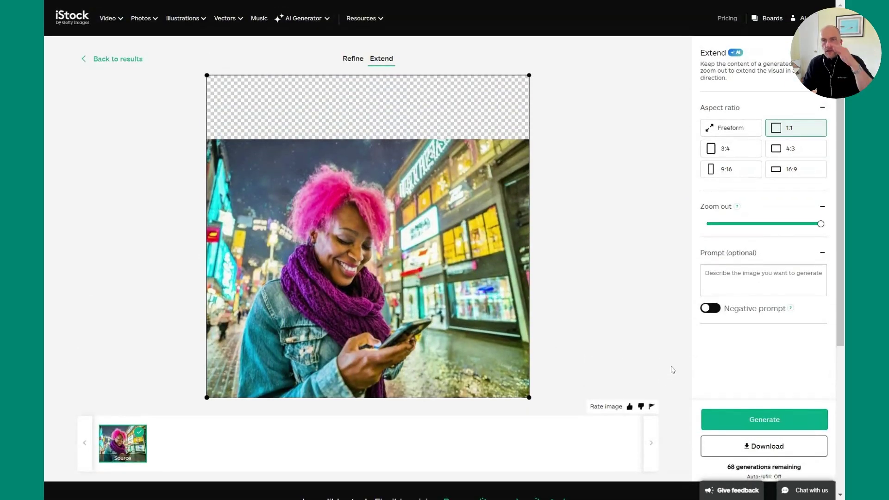
left_click(745, 426)
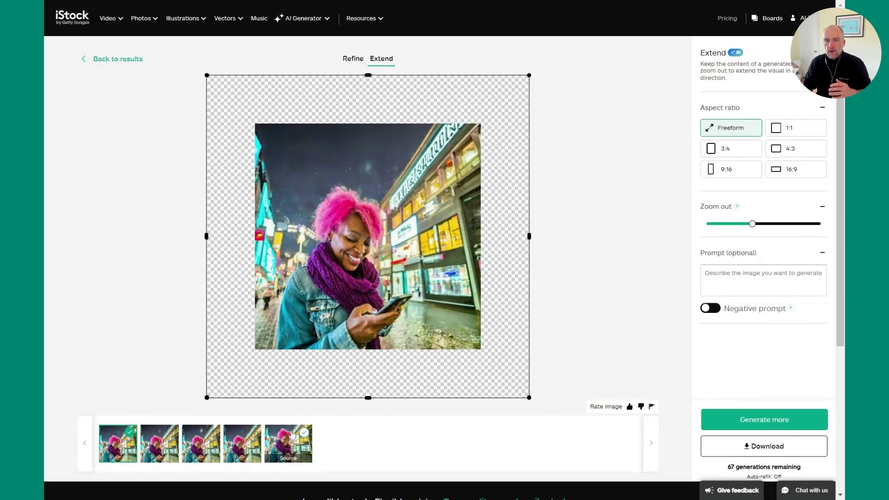
left_click(290, 438)
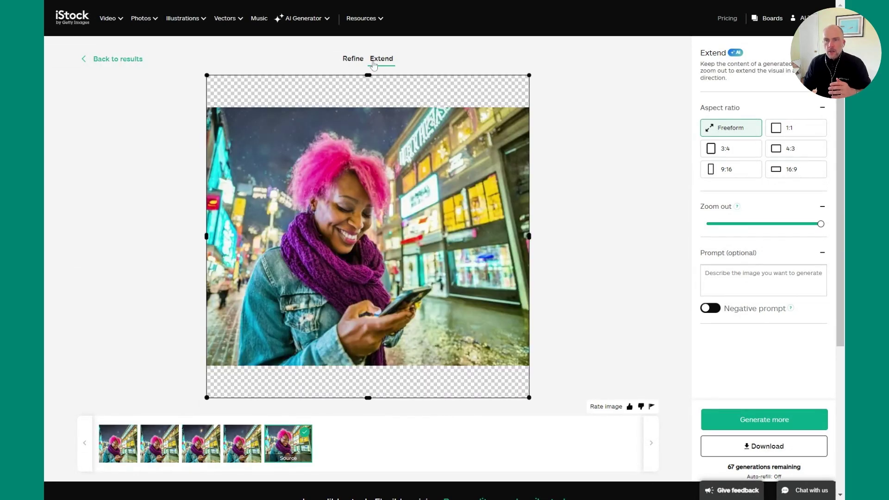
- Open Refine and browse the fourth, third and then first extended square variant
left_click(350, 59)
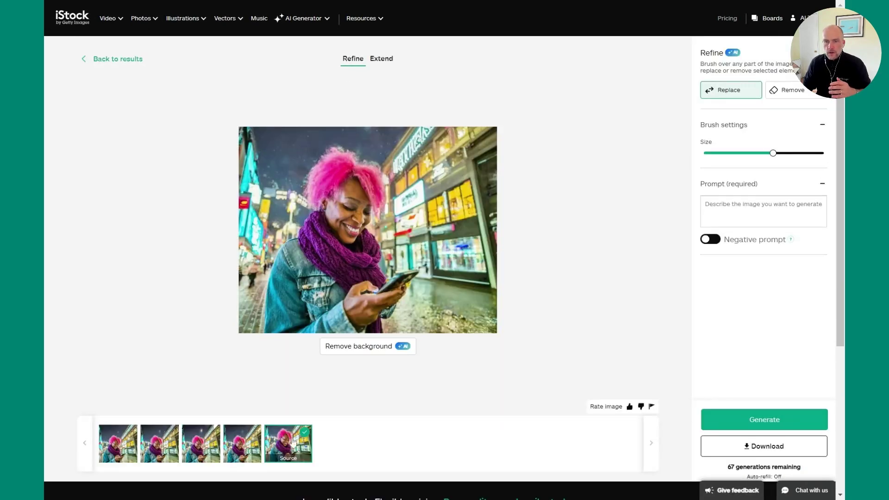
left_click(243, 449)
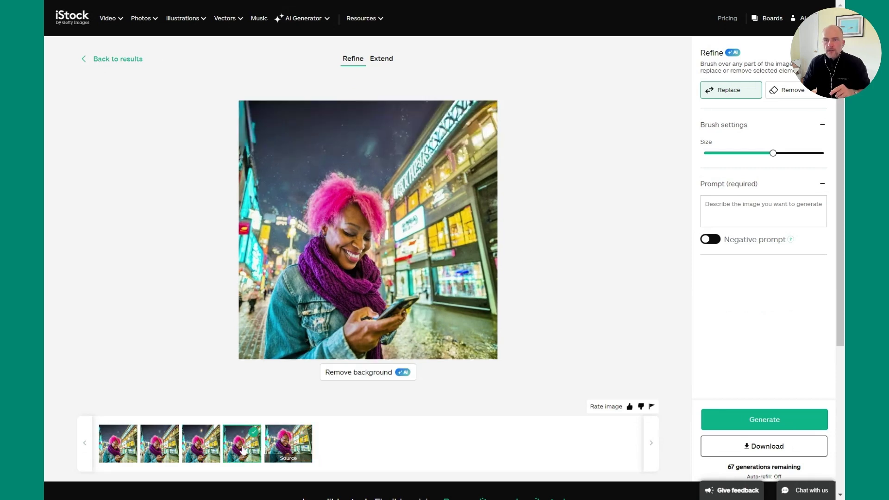
left_click(200, 448)
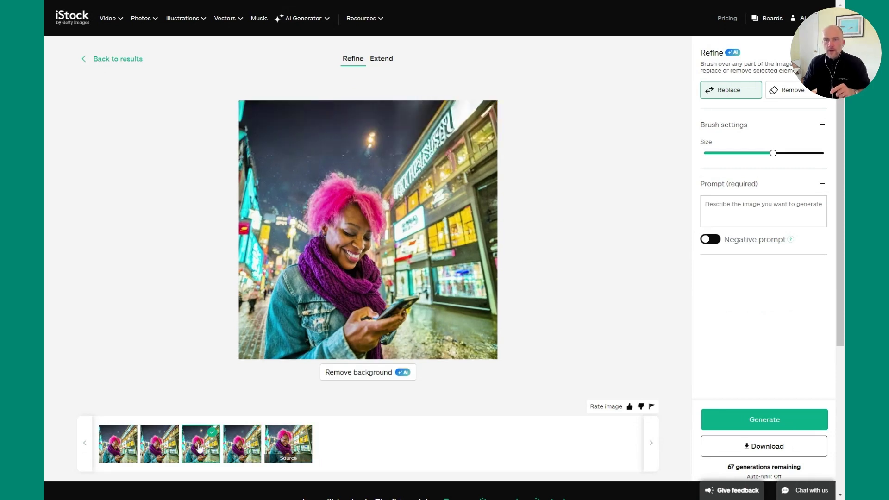
left_click(120, 445)
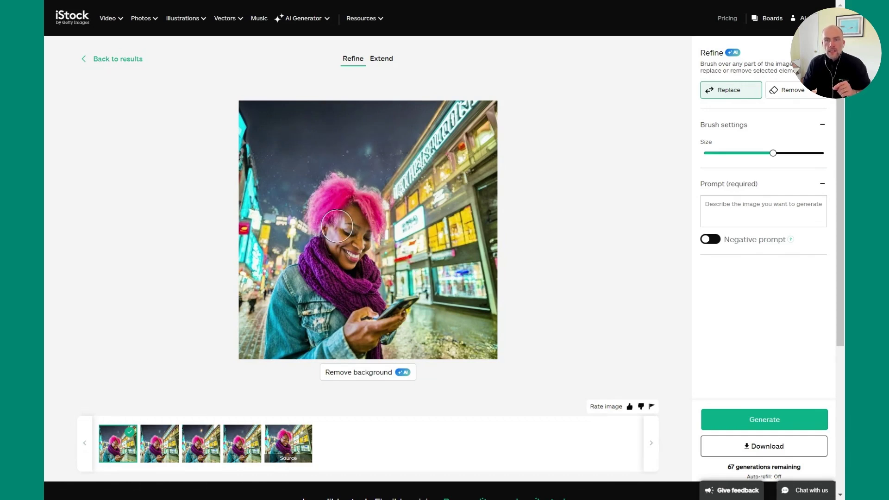
- Mask the woman's eyes and generate a replacement with the prompt 'woman wearing glasses'
mouse_move(335, 225)
left_mouse_down()
mouse_move(370, 238)
mouse_move(348, 232)
left_mouse_up()
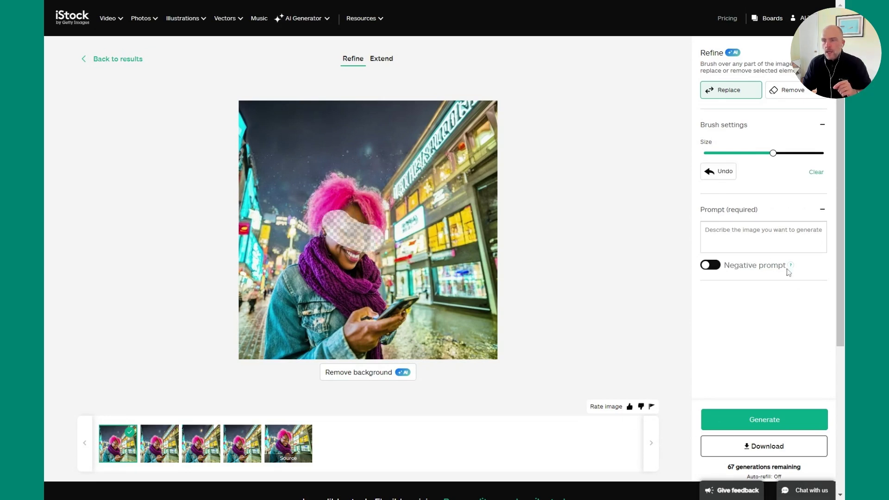
left_click(760, 241)
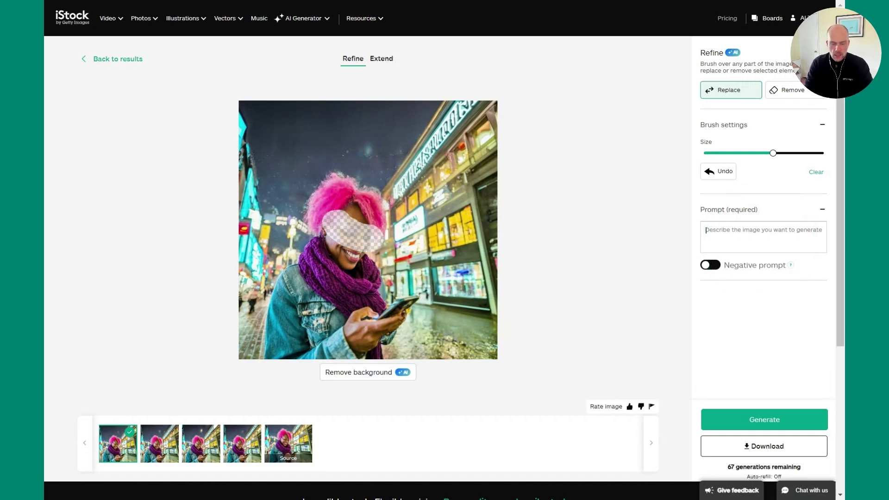
type("woman w")
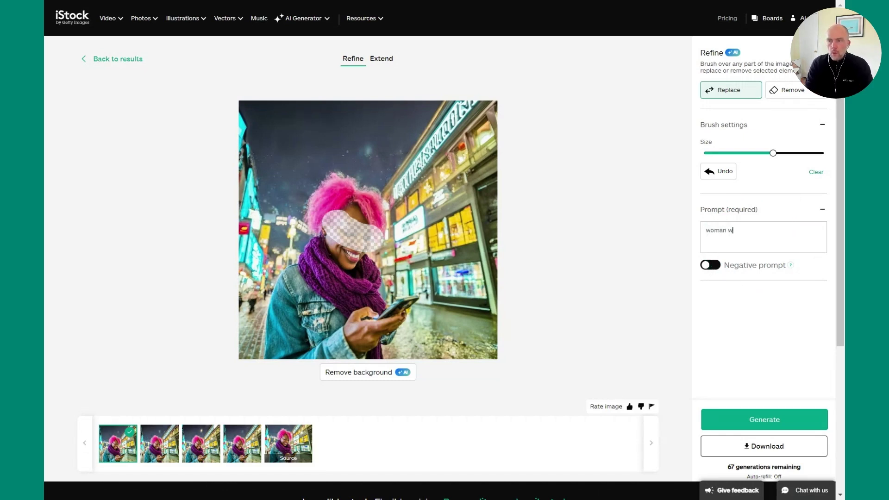
type("earing glasses")
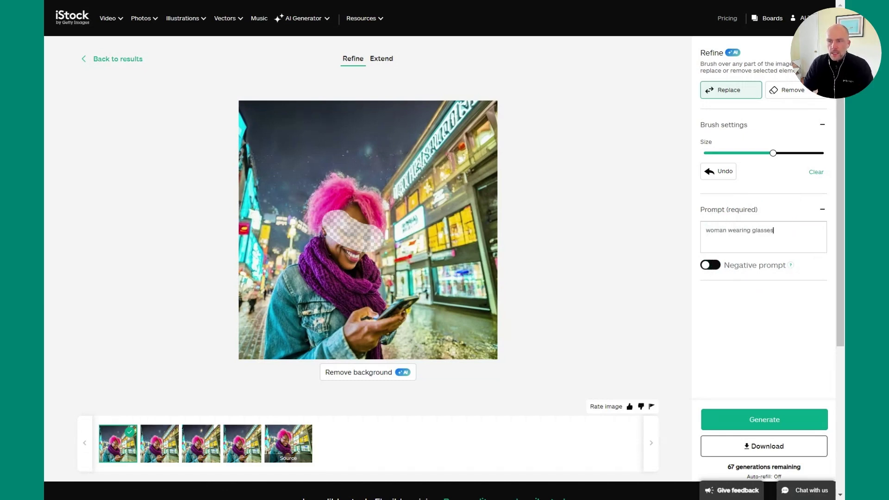
left_click(776, 419)
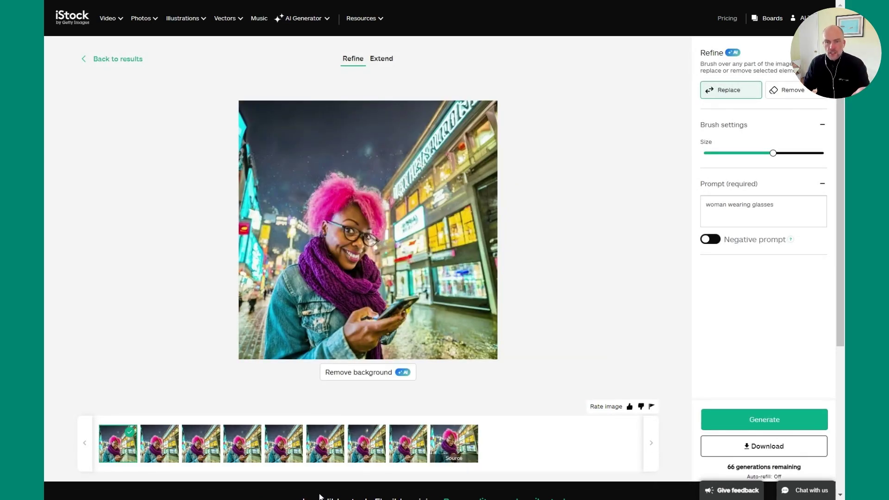
- Preview all four glasses variants and finish on the second one
left_click(158, 459)
left_click(208, 454)
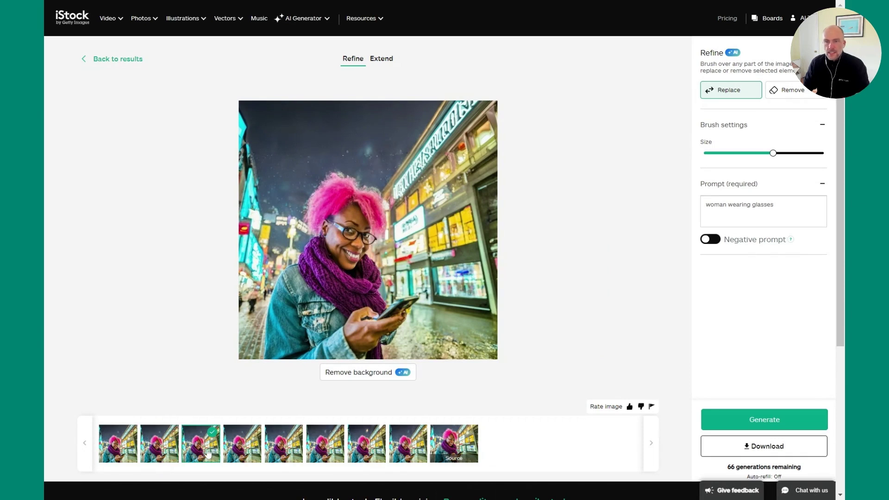
left_click(241, 453)
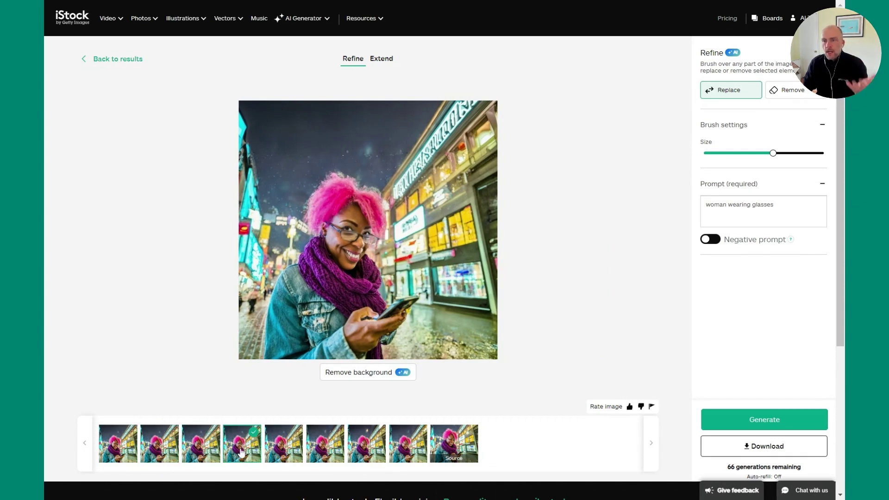
left_click(122, 452)
left_click(149, 455)
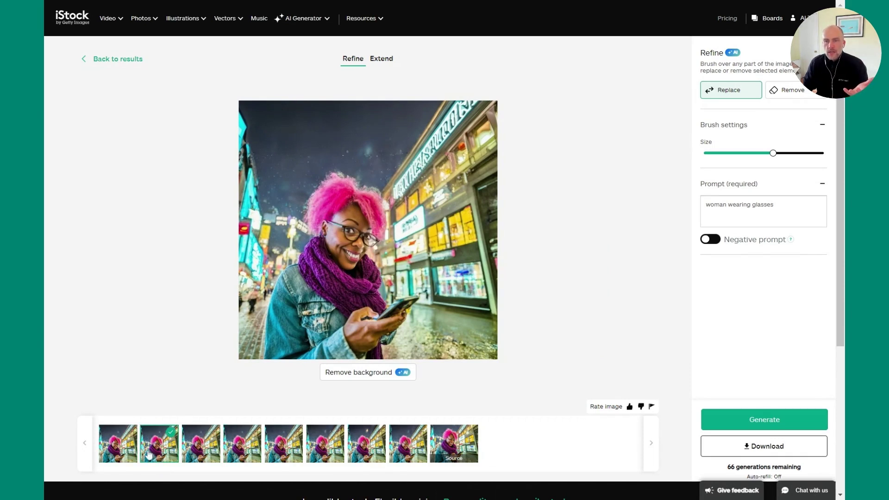